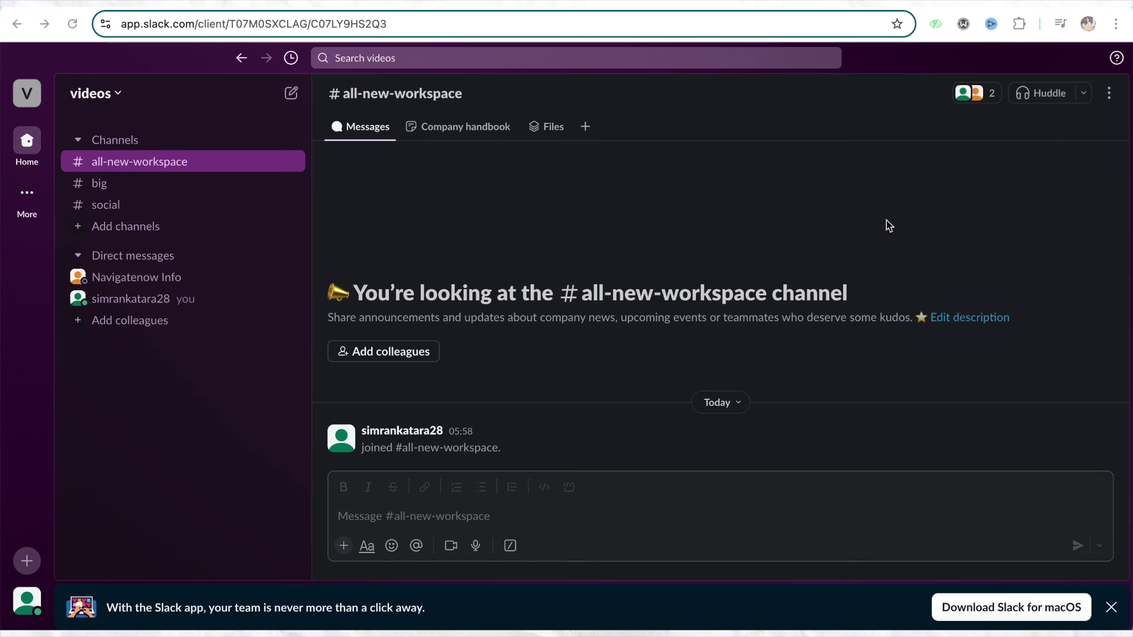
pyautogui.scroll(3, 429, 405)
pyautogui.scroll(-3, 430, 405)
pyautogui.scroll(3, 429, 405)
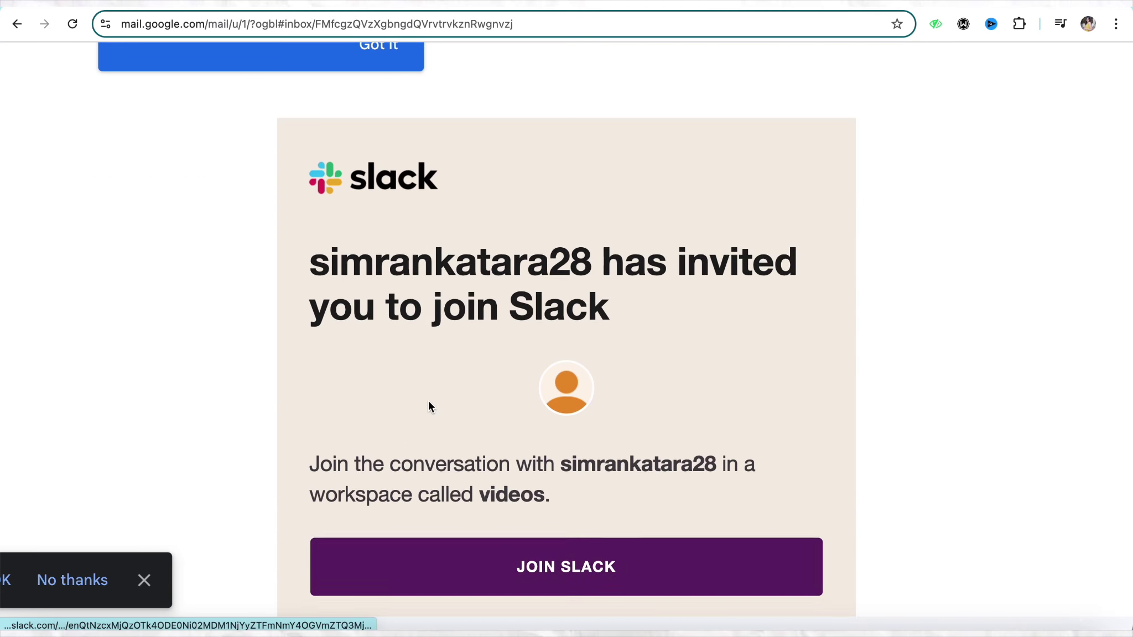
pyautogui.scroll(-2, 430, 407)
pyautogui.scroll(1, 430, 407)
pyautogui.scroll(2, 430, 407)
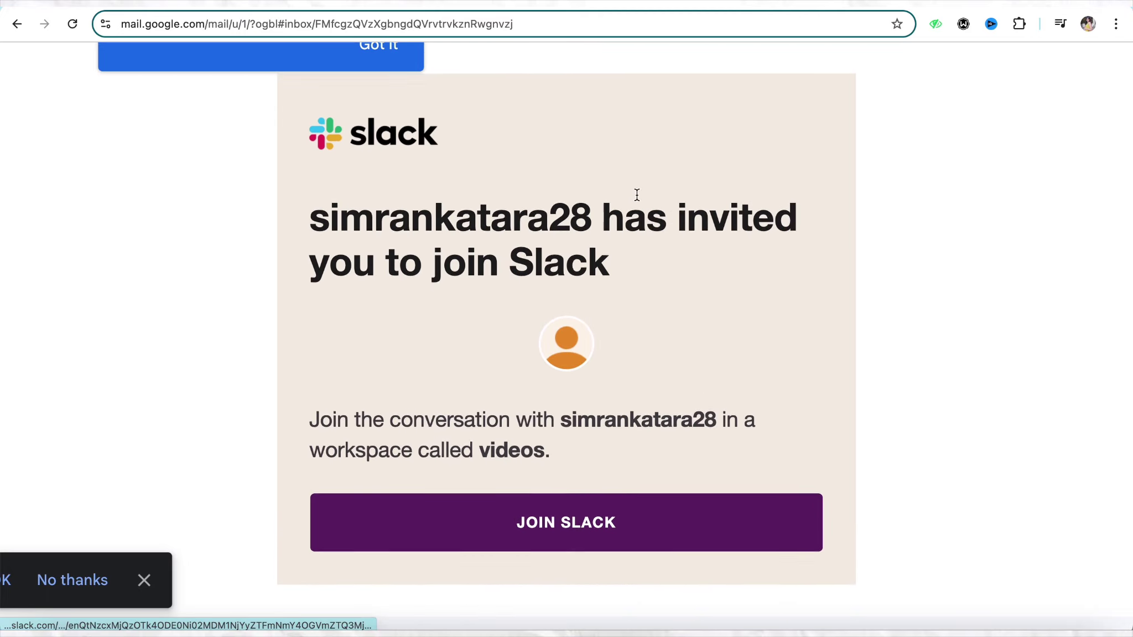
pyautogui.scroll(-3, 620, 334)
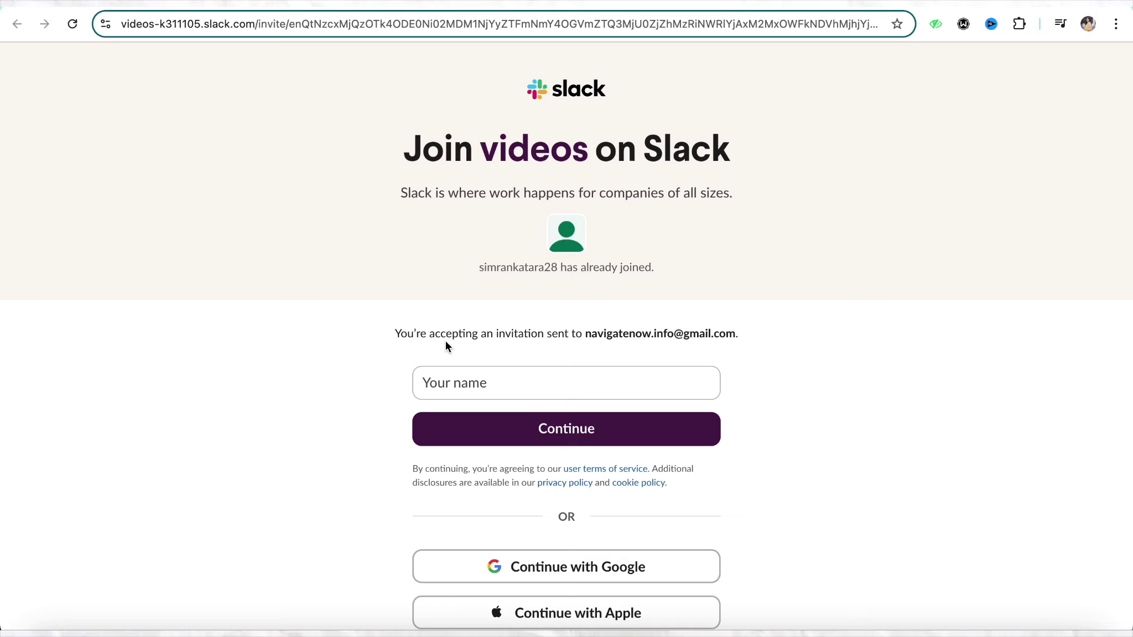
# Enter the display name kaja on the Slack join page, removing a stray character
pyautogui.click(464, 382)
pyautogui.write('kaja')
pyautogui.press('BackSpace')
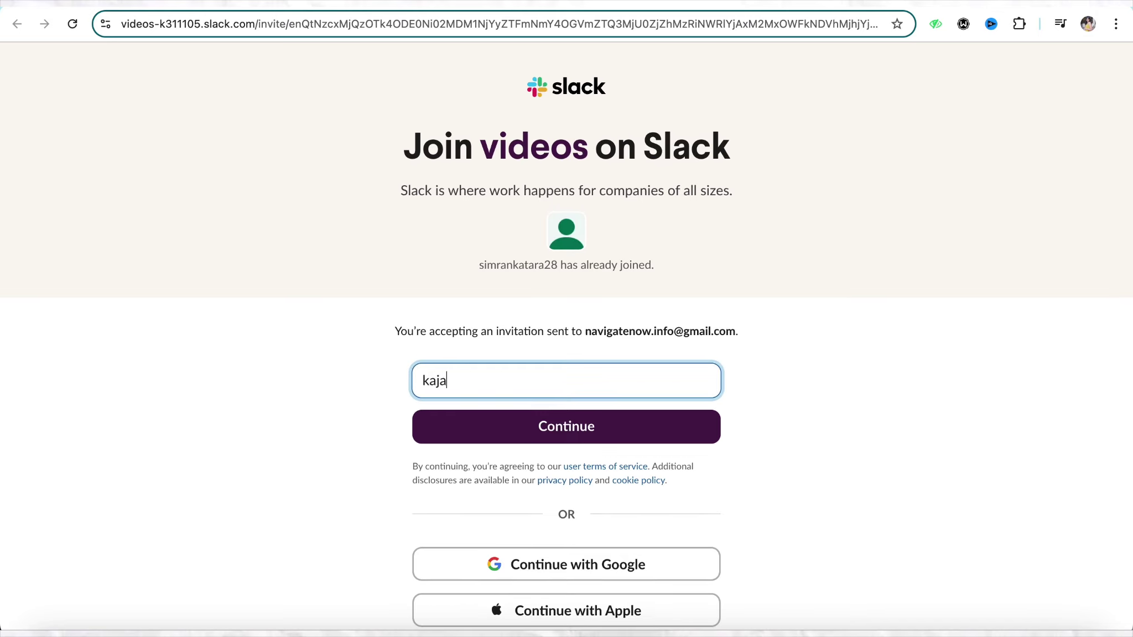
# Continue with the name kaja to join the videos workspace
pyautogui.click(630, 433)
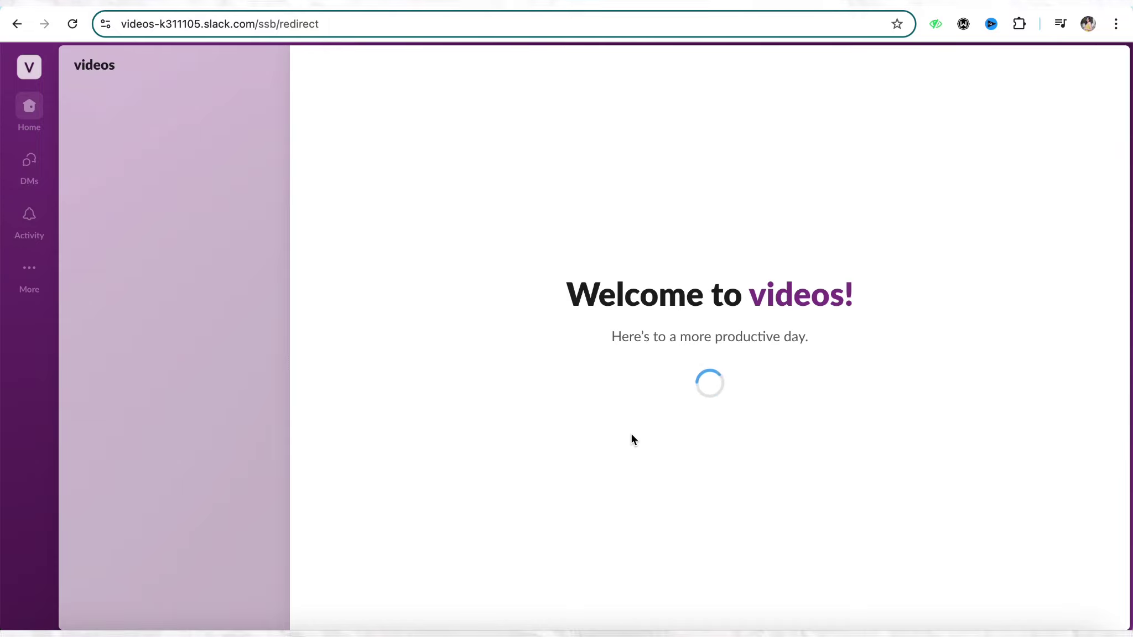